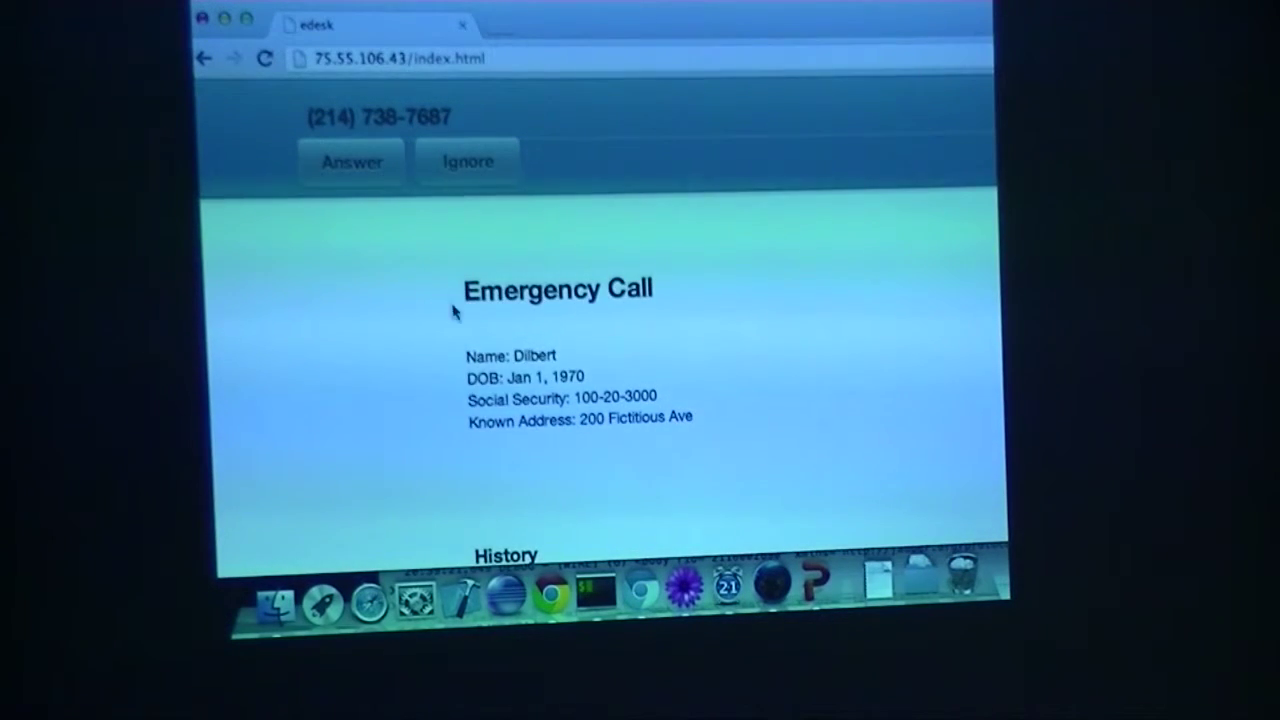
scroll(453, 311, right, 1)
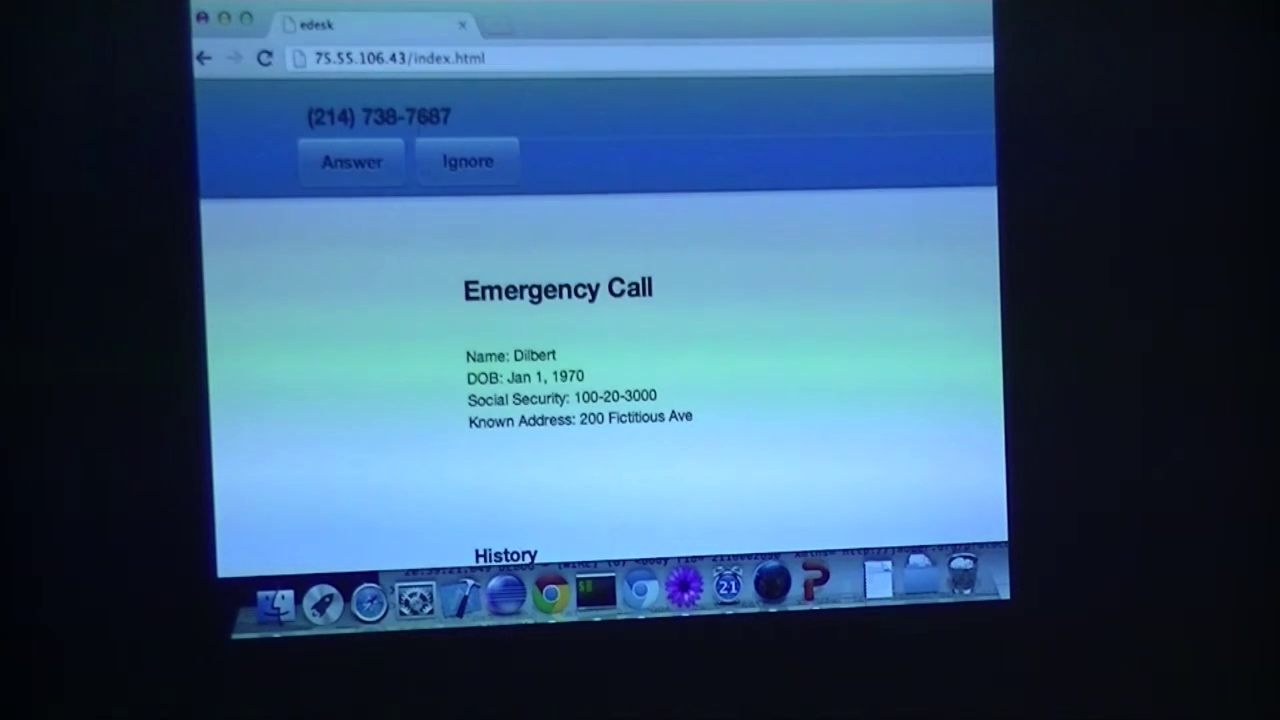
Reload the call page so the caller's picture and burglary history entry load
click(430, 58)
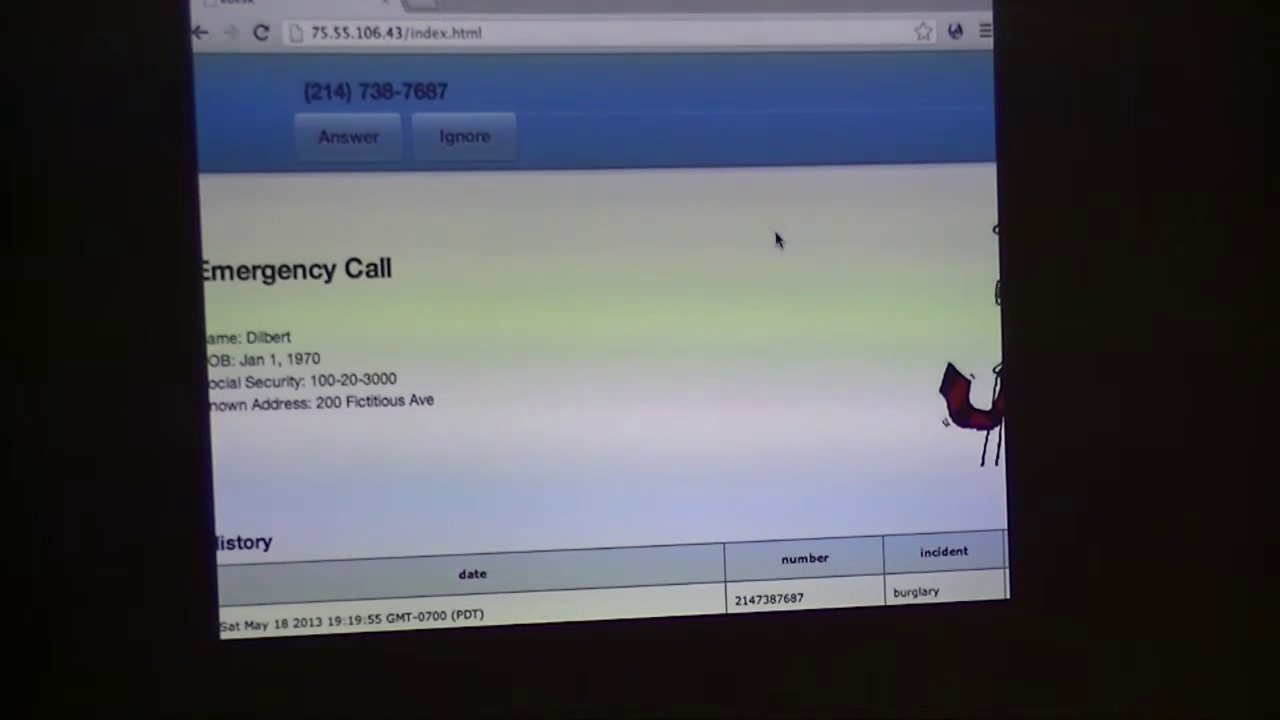
Answer the incoming emergency call and allow the page to use the microphone
click(340, 137)
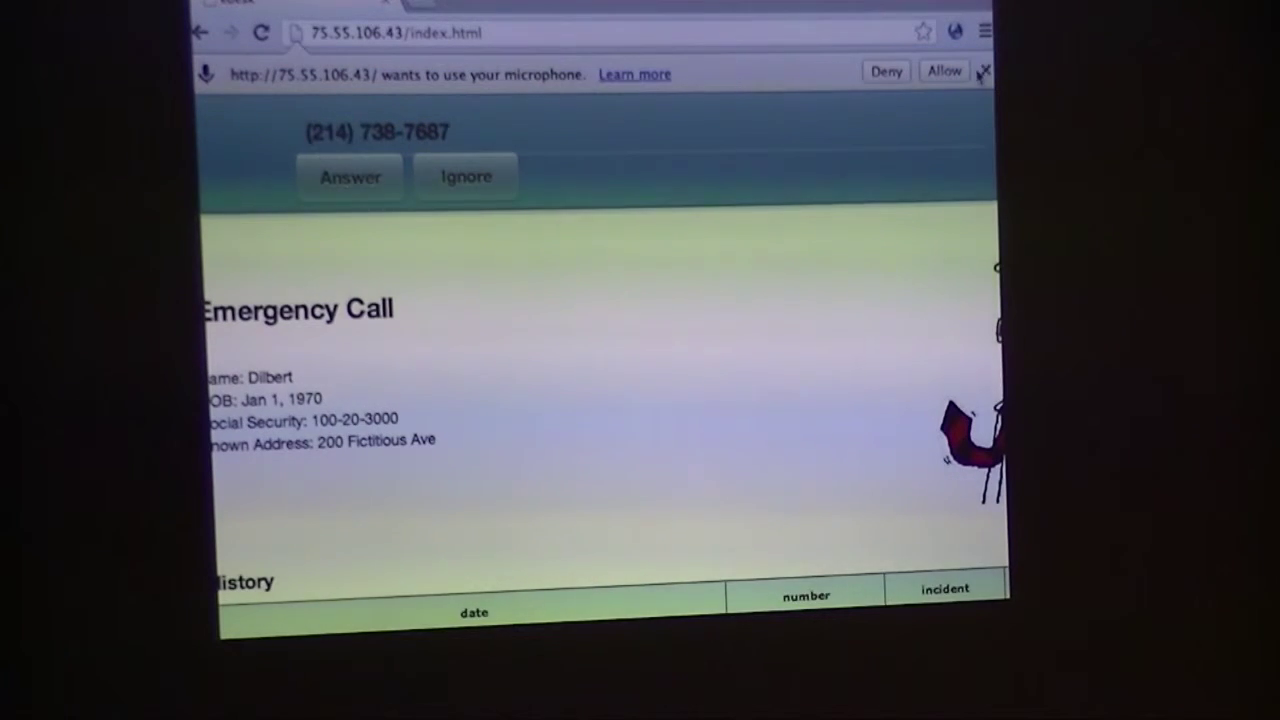
click(948, 71)
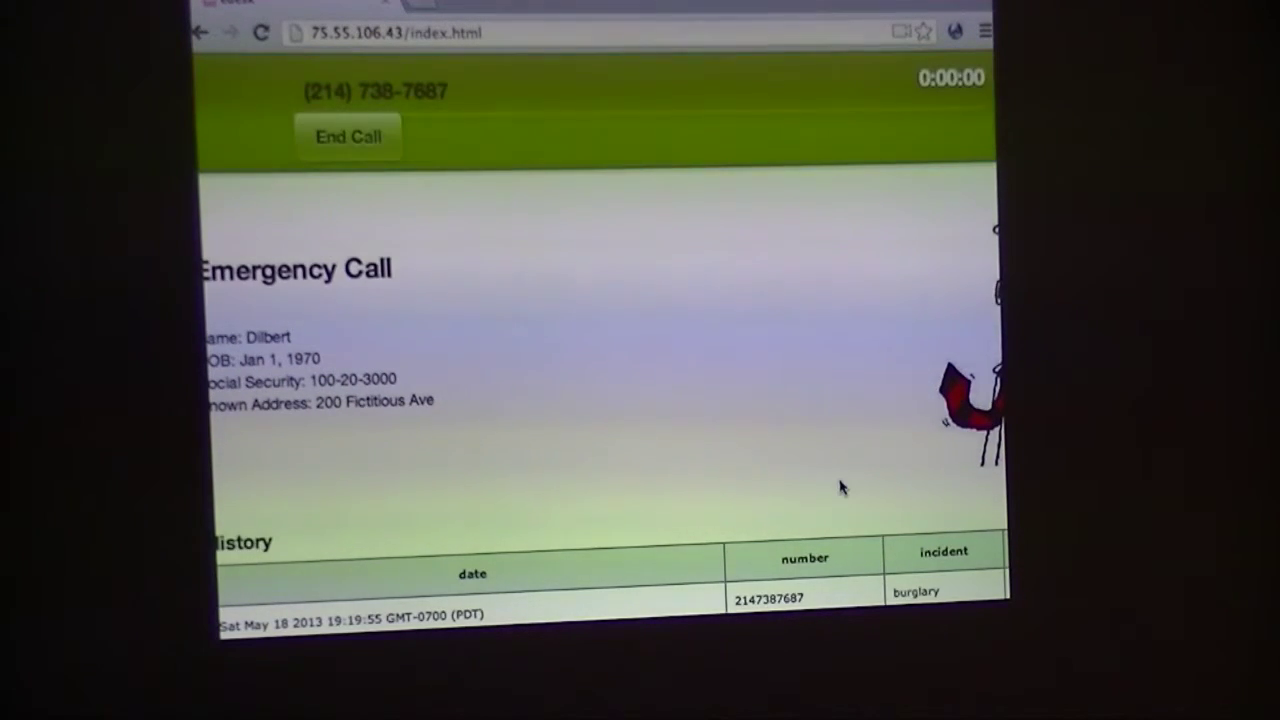
scroll(840, 487, right, 3)
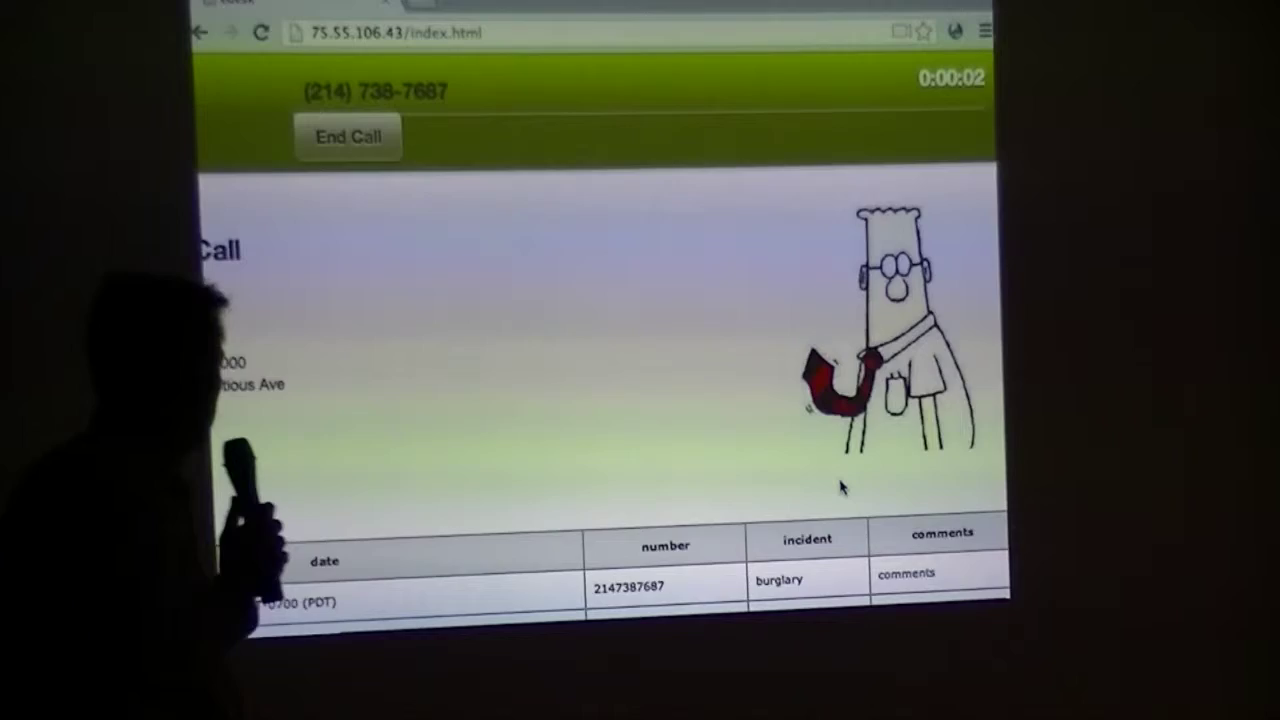
scroll(840, 487, left, 3)
scroll(840, 487, left, 2)
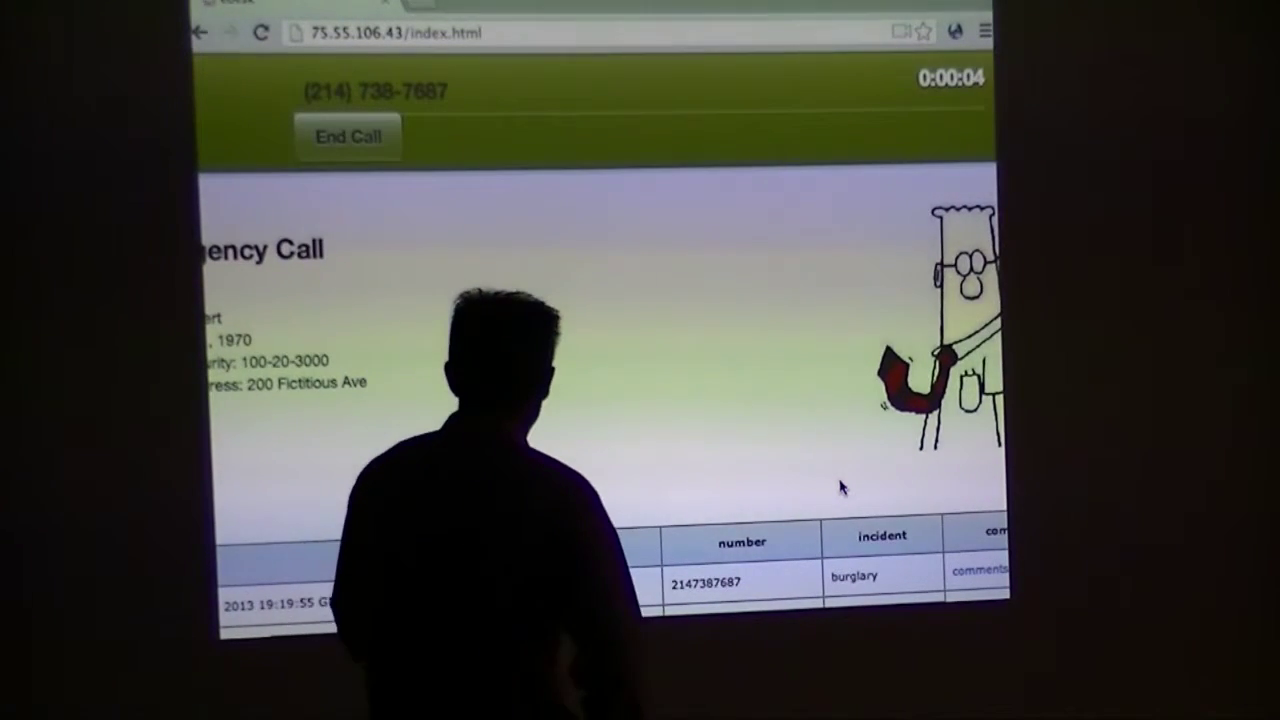
scroll(840, 487, left, 1)
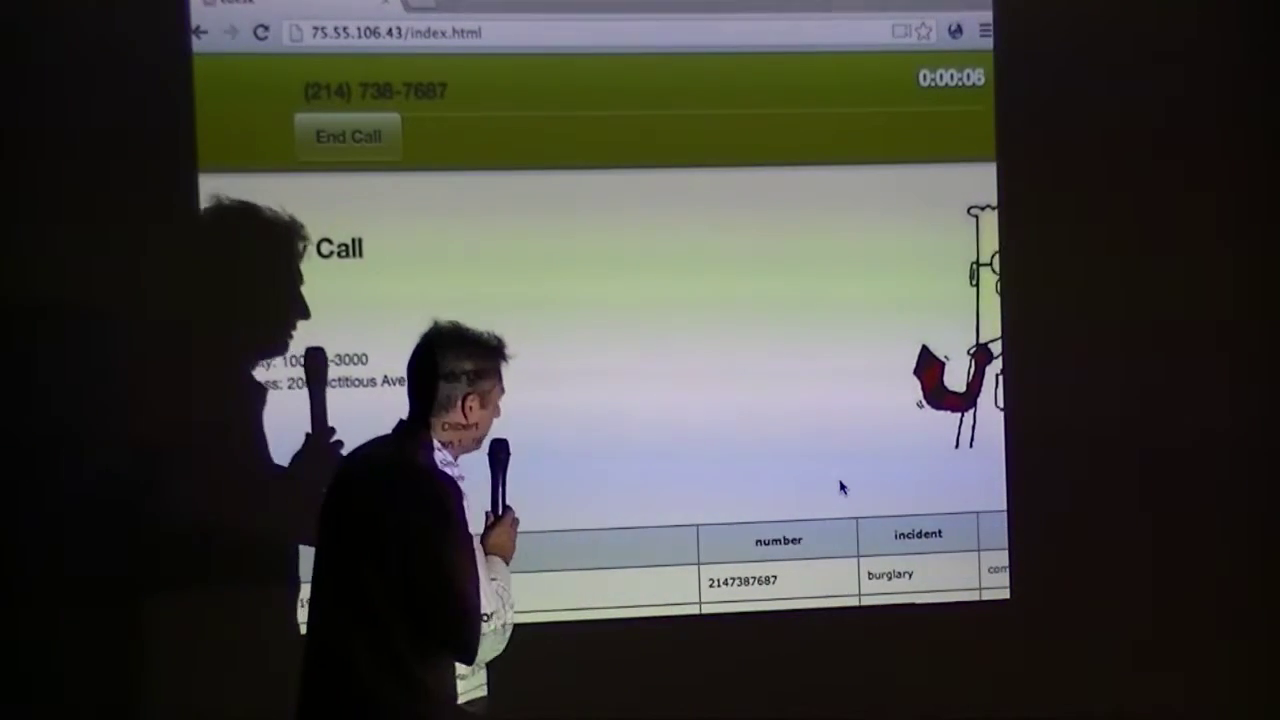
scroll(840, 487, down, 2)
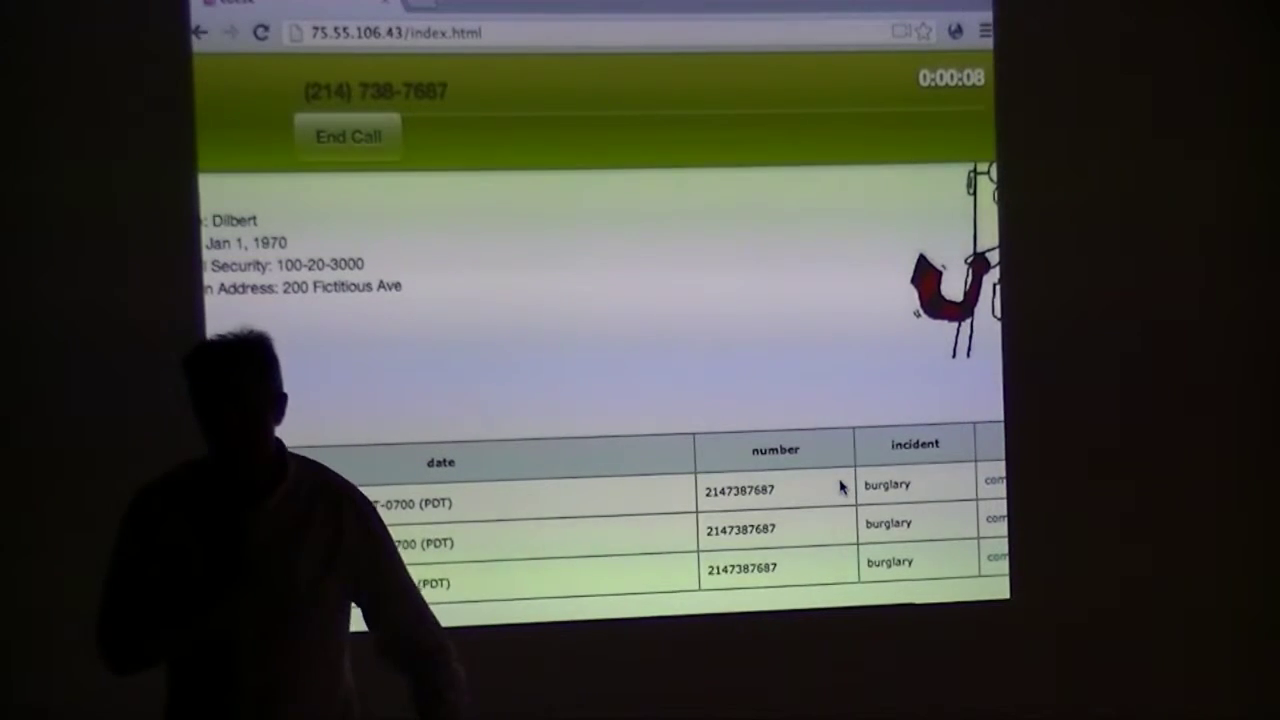
scroll(840, 487, left, 1)
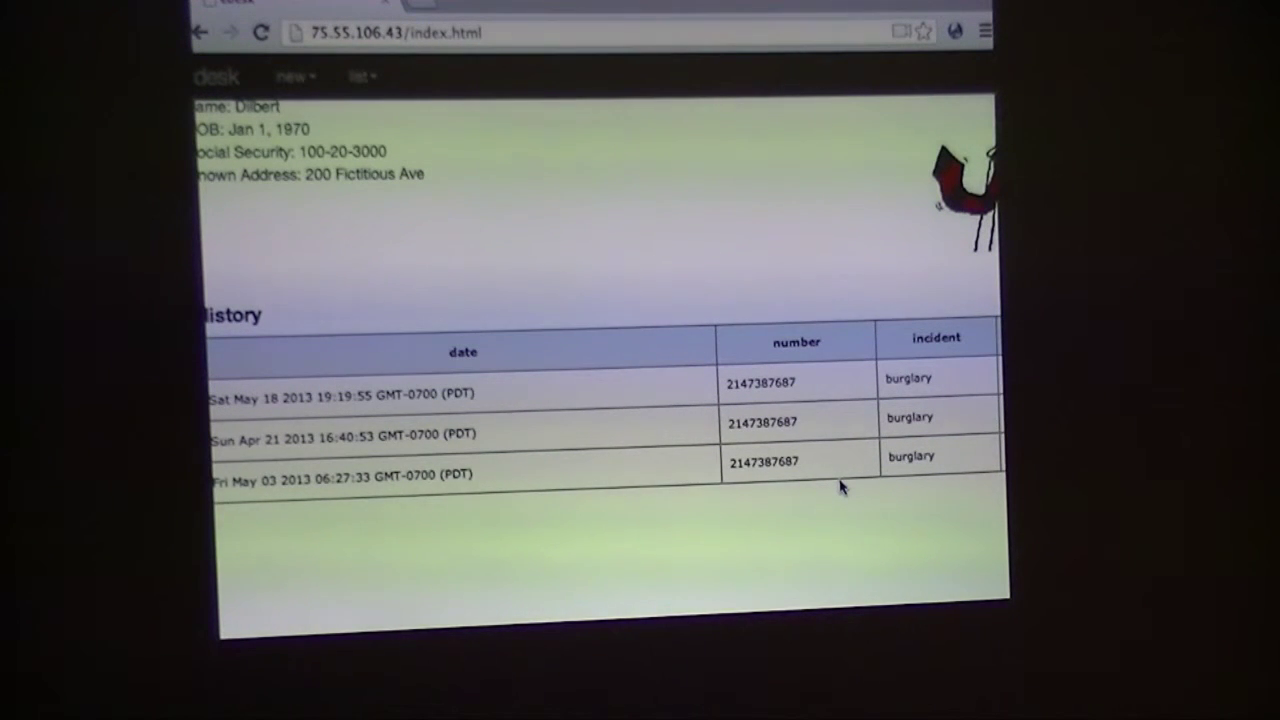
View the page source and select the incoming-call handling code on lines 86–94
right_click(666, 226)
click(750, 362)
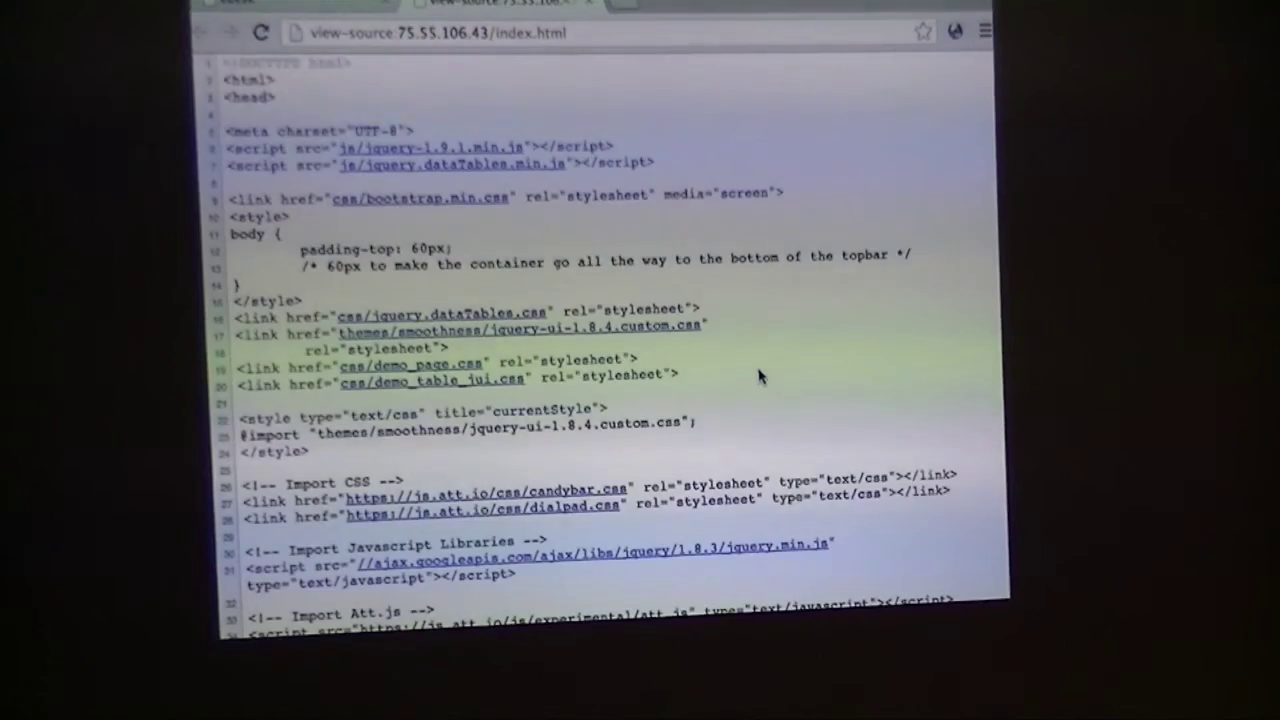
scroll(760, 370, down, 5)
scroll(760, 376, down, 3)
scroll(758, 376, down, 5)
scroll(758, 376, down, 3)
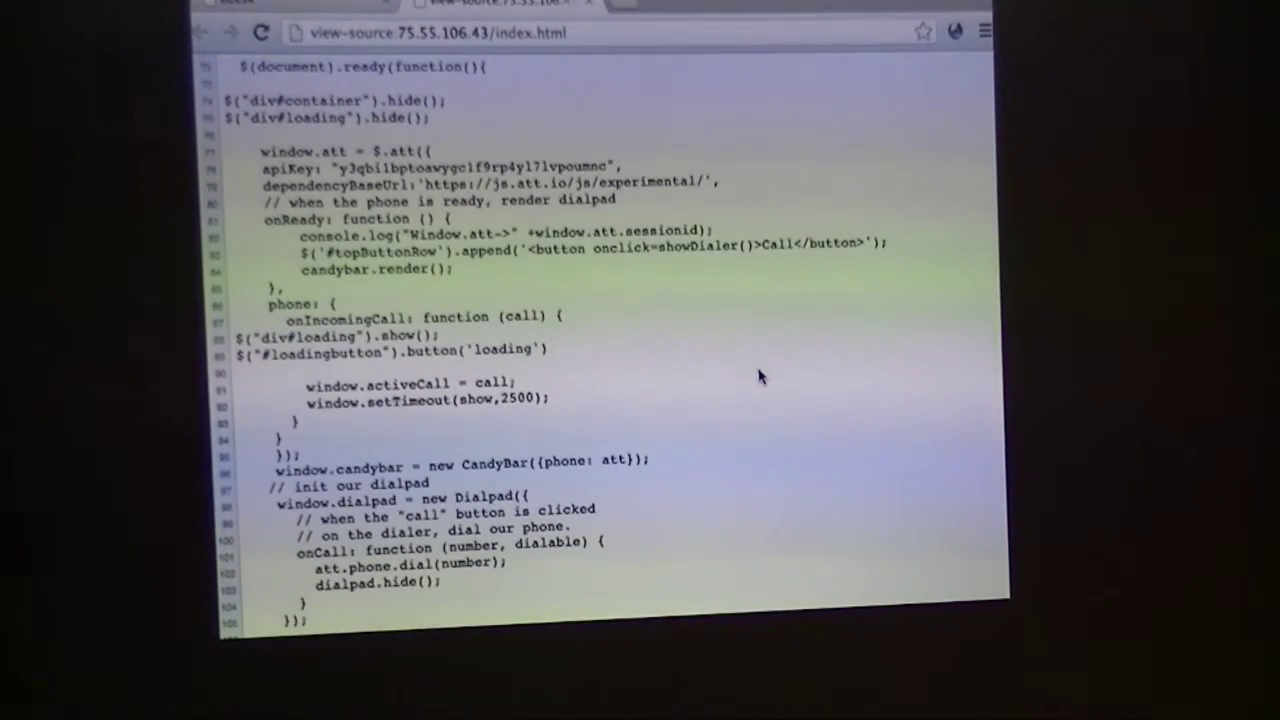
scroll(320, 205, down, 1)
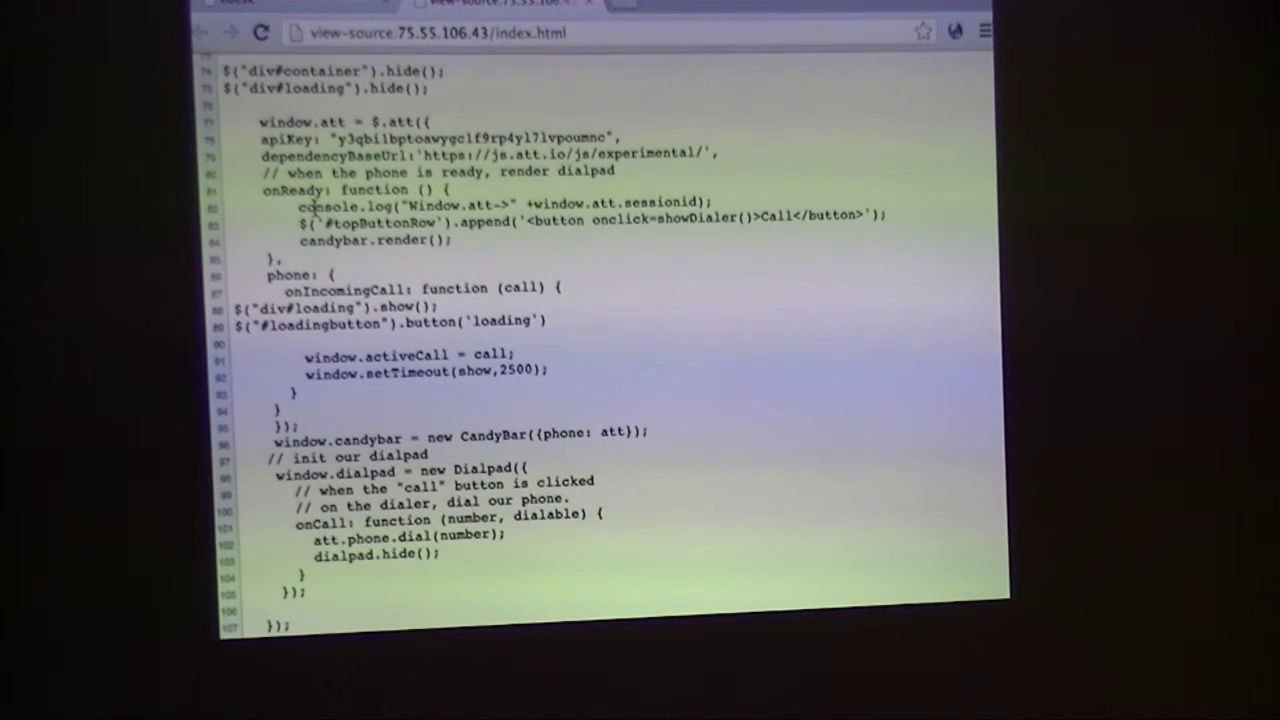
drag(242, 276, 290, 410)
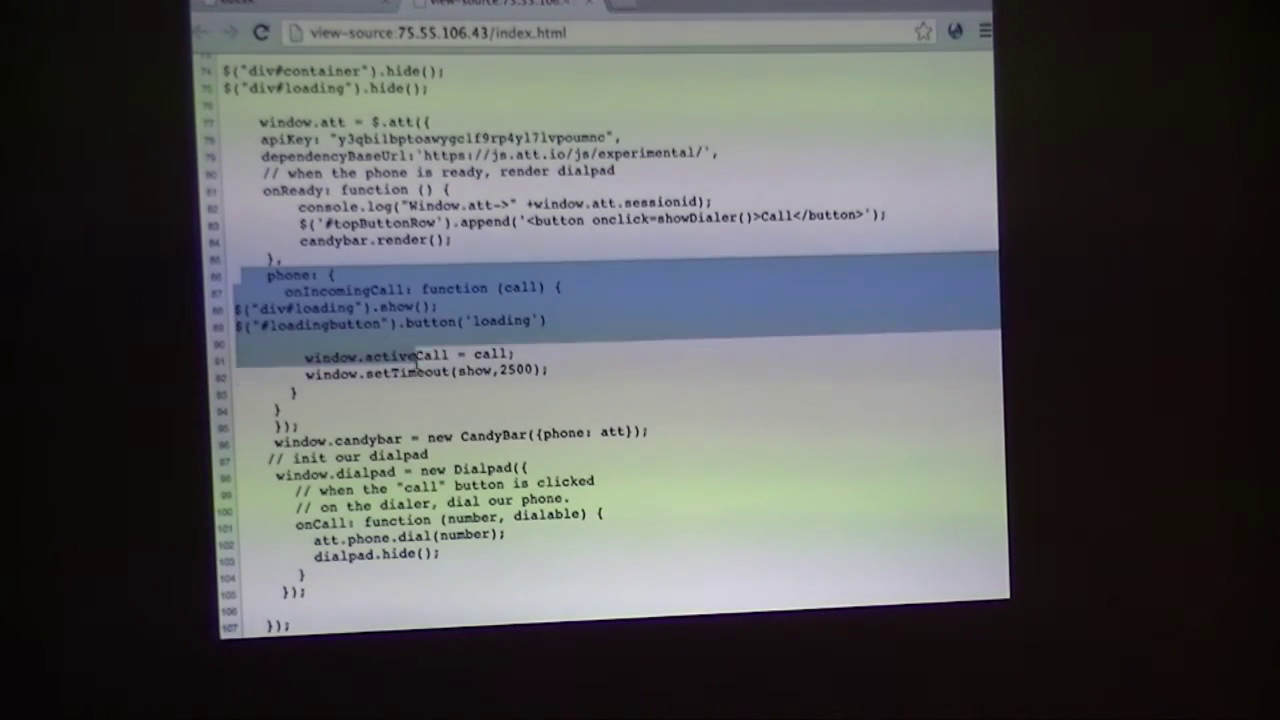